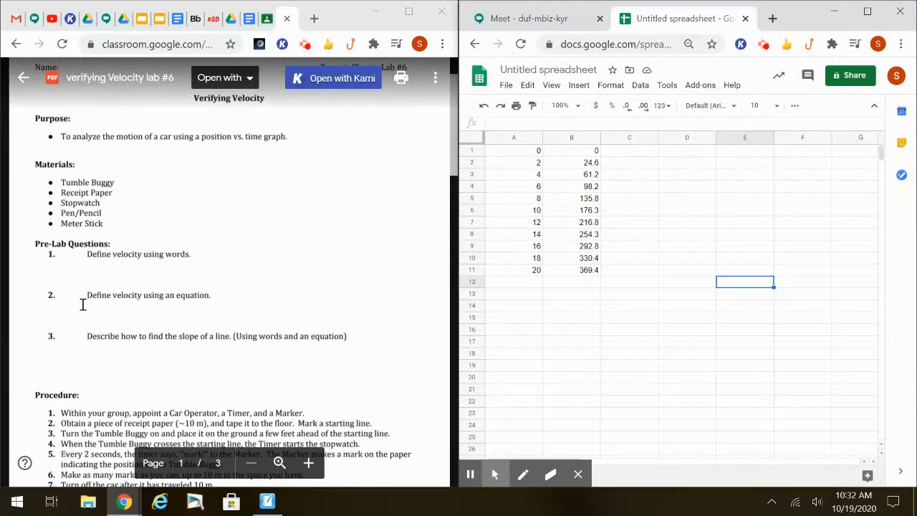
Read the velocity lab's procedure, car position data table and conclusion questions in the PDF
scroll(194, 370, down, 10)
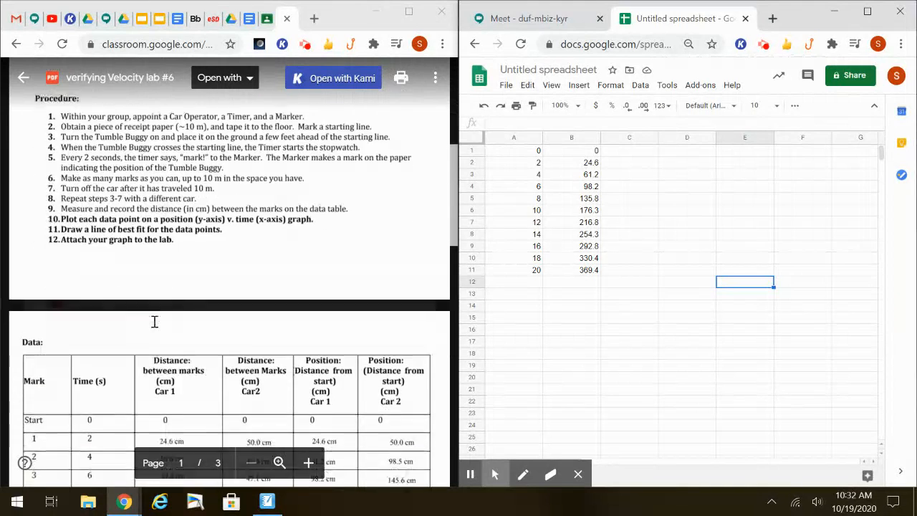
scroll(155, 321, down, 2)
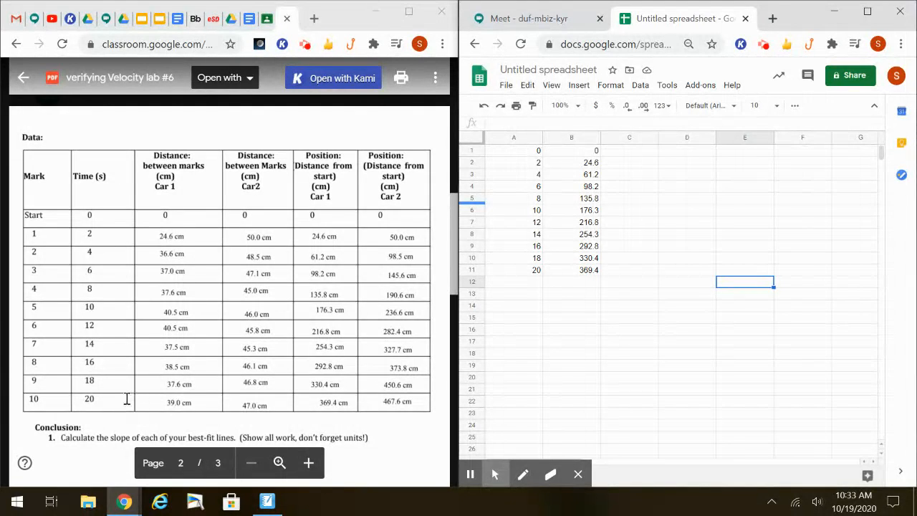
scroll(158, 407, down, 1)
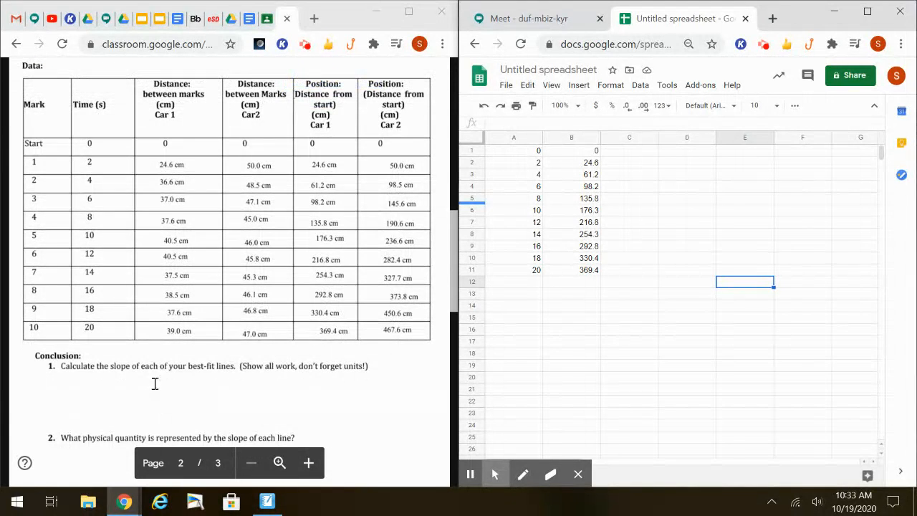
scroll(155, 389, up, 6)
scroll(150, 371, down, 2)
scroll(150, 371, down, 2)
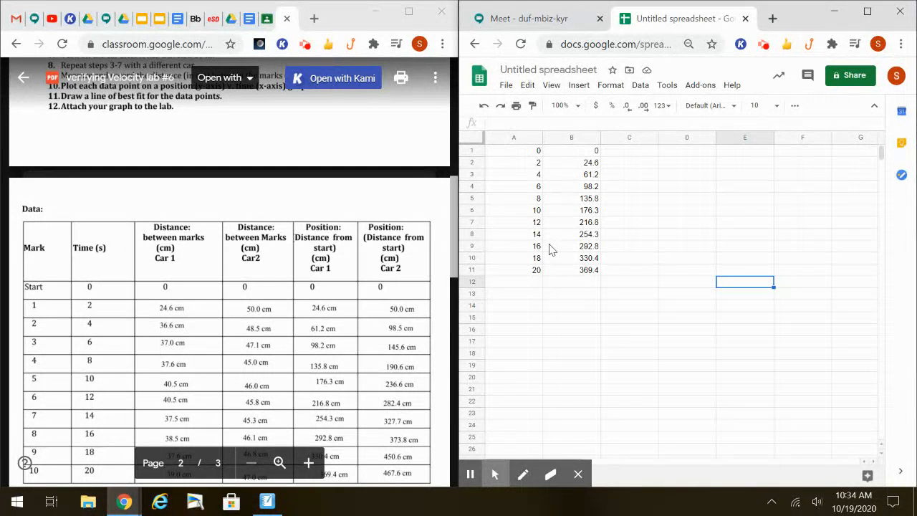
Insert a chart from the time and position data in A1:B11
click(499, 152)
drag(499, 152, 590, 268)
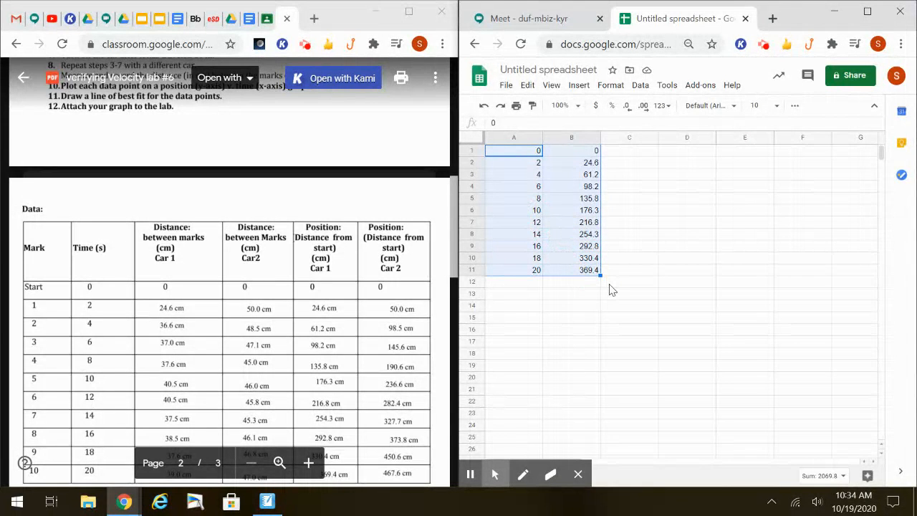
click(577, 85)
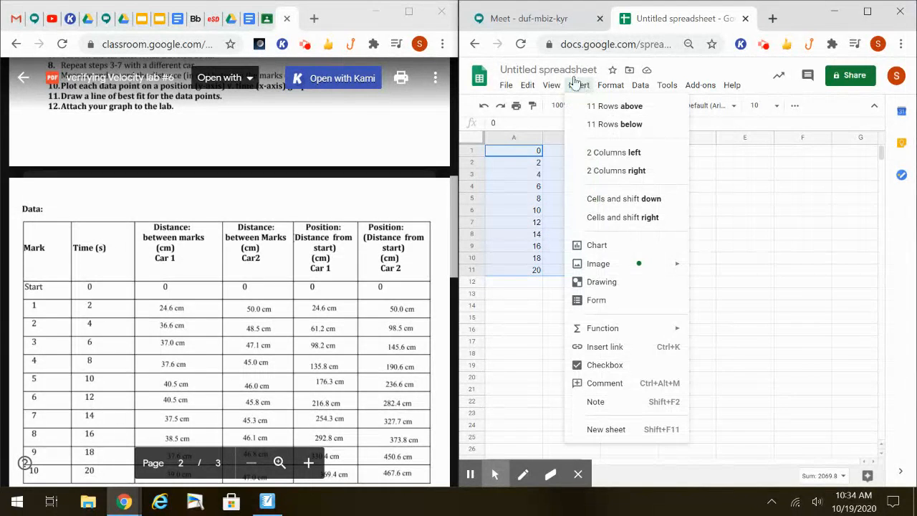
click(626, 249)
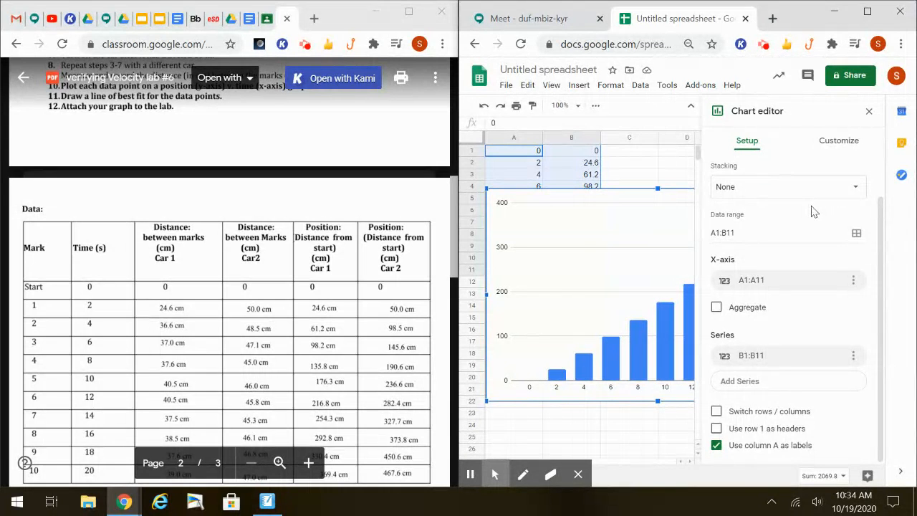
Change the chart type to Scatter chart and close the chart editor
scroll(822, 209, up, 2)
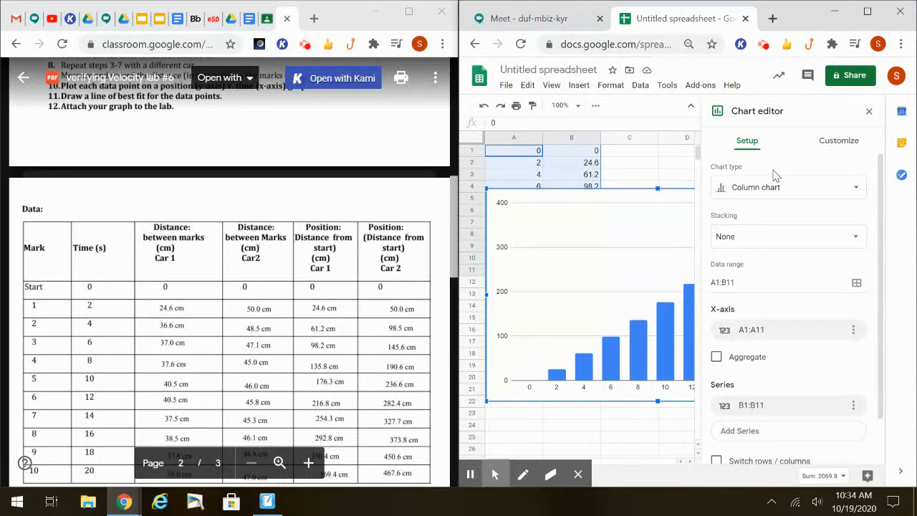
click(762, 195)
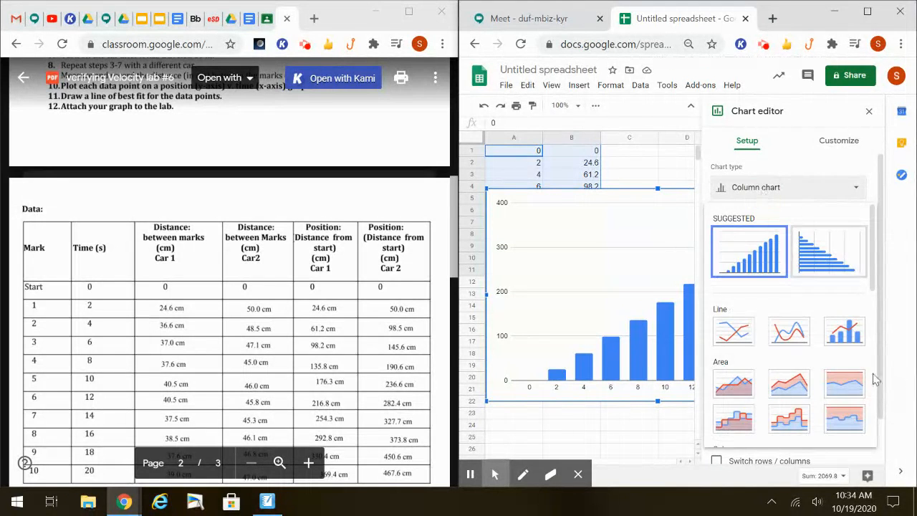
scroll(784, 299, down, 1)
scroll(785, 299, down, 3)
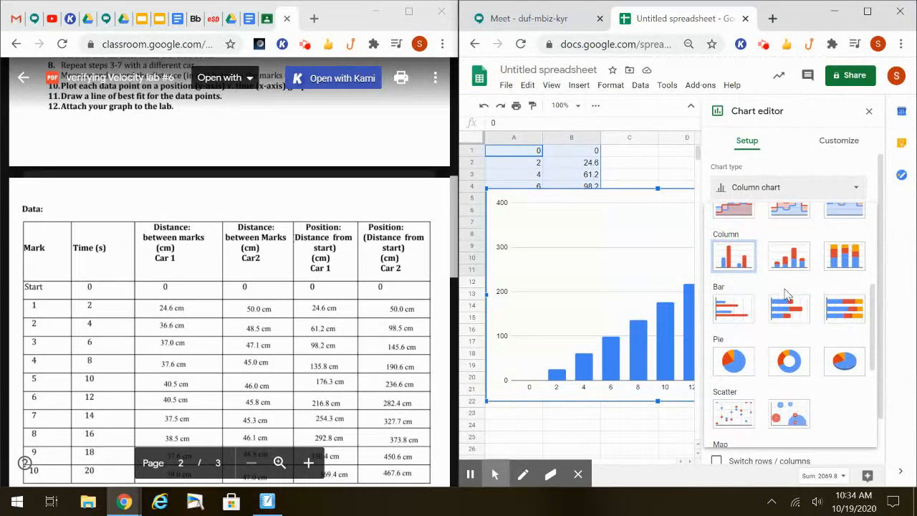
click(728, 423)
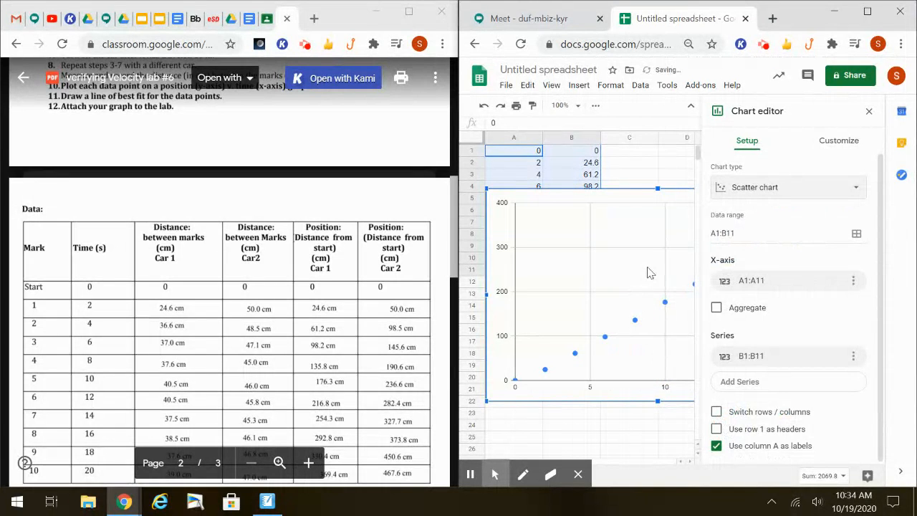
click(870, 111)
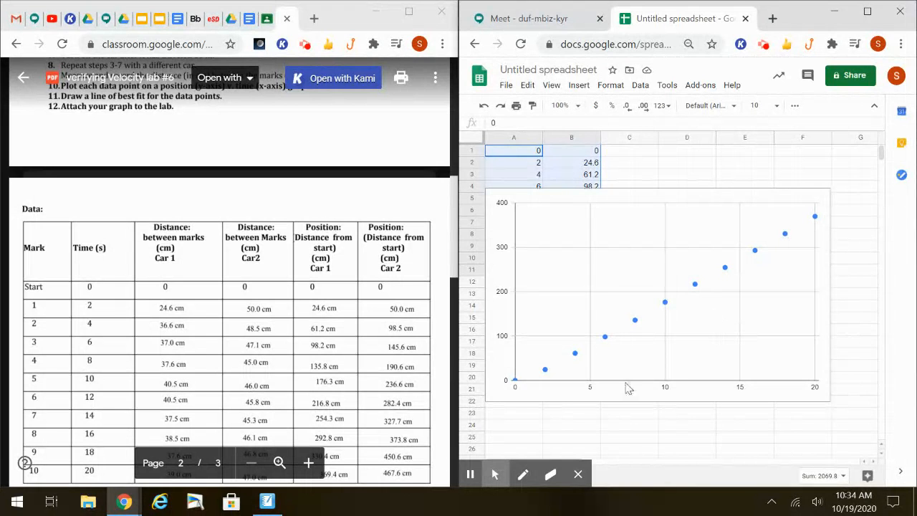
Reopen the chart's customization settings and set the chart title to "Position Vs Time (Car 1)"
double_click(606, 337)
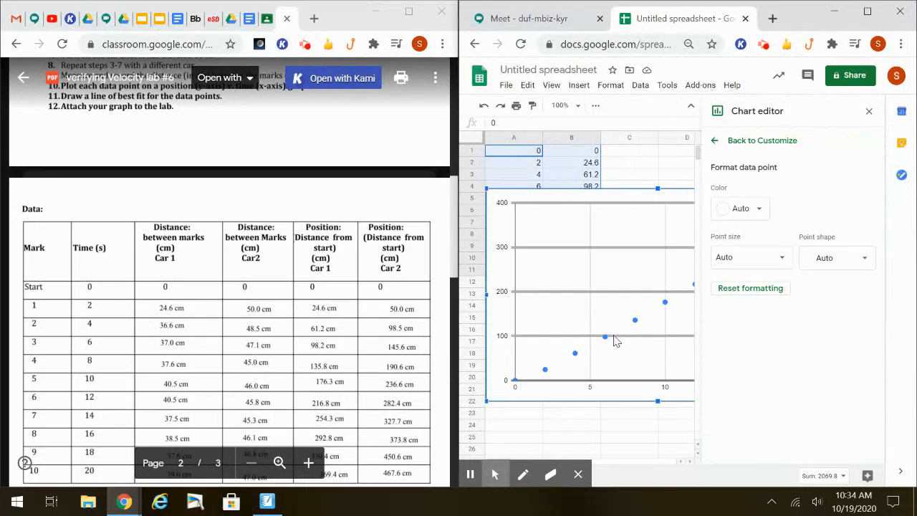
click(716, 142)
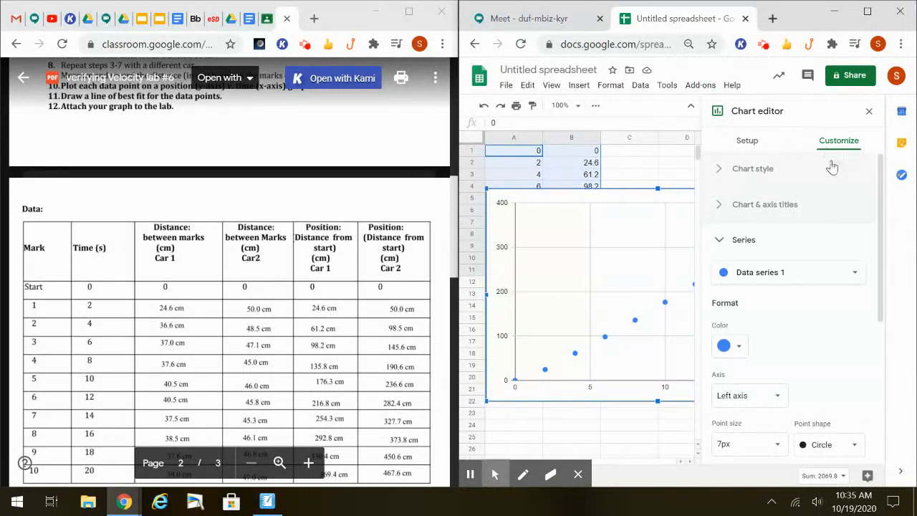
click(723, 240)
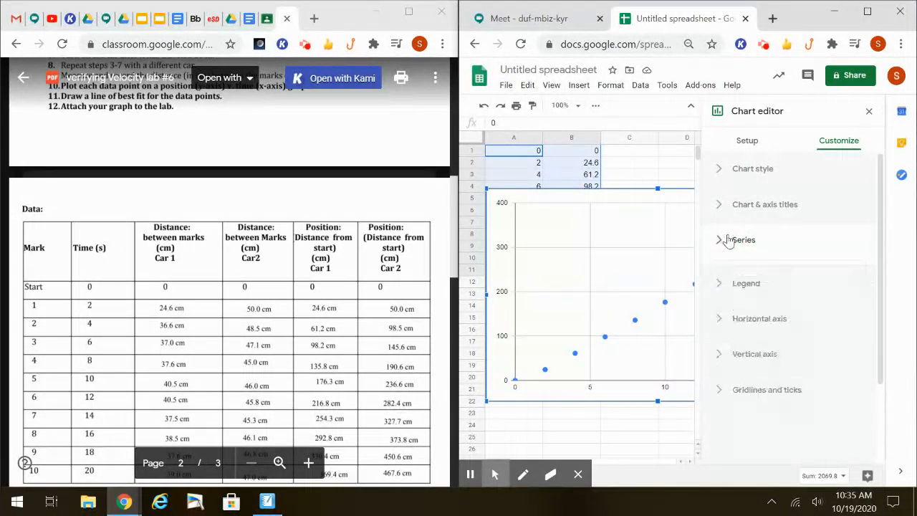
click(761, 214)
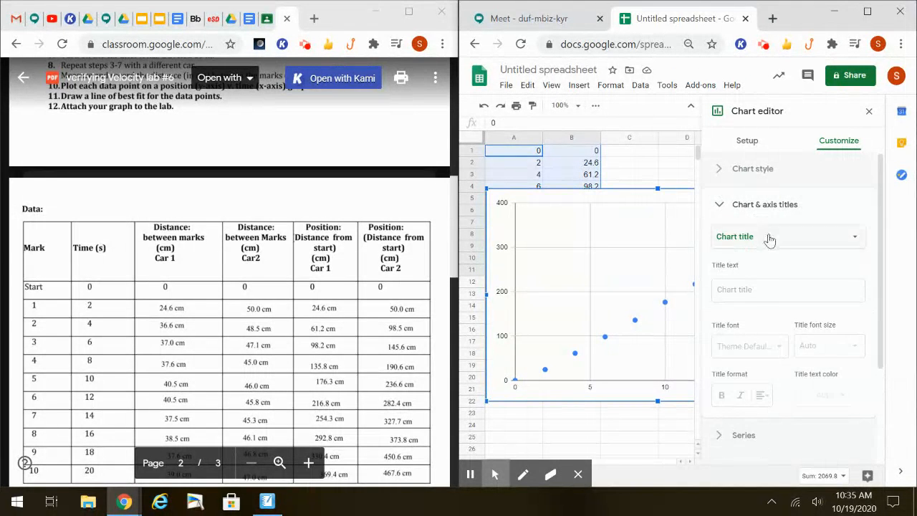
click(768, 236)
click(772, 238)
click(789, 294)
text(Position Vs Time 9)
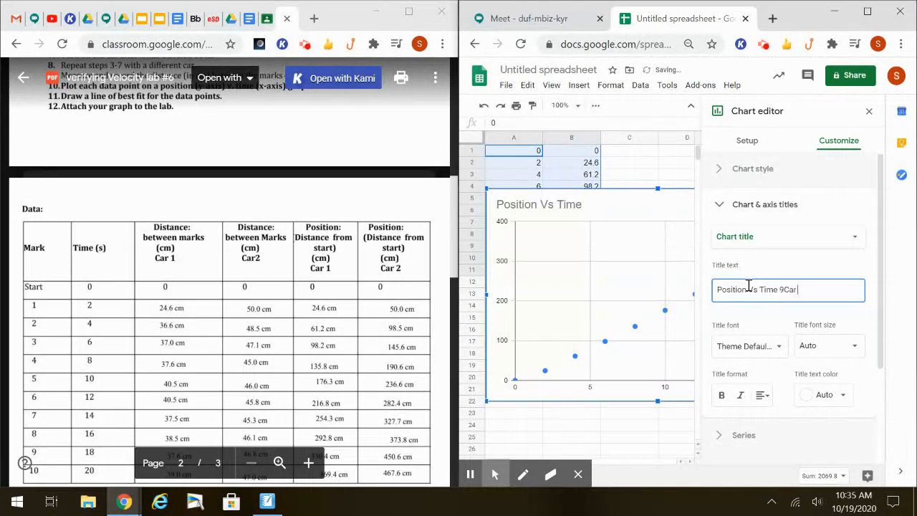
key(BackSpace)
text(( car 1))
key(BackSpace)
text(C)
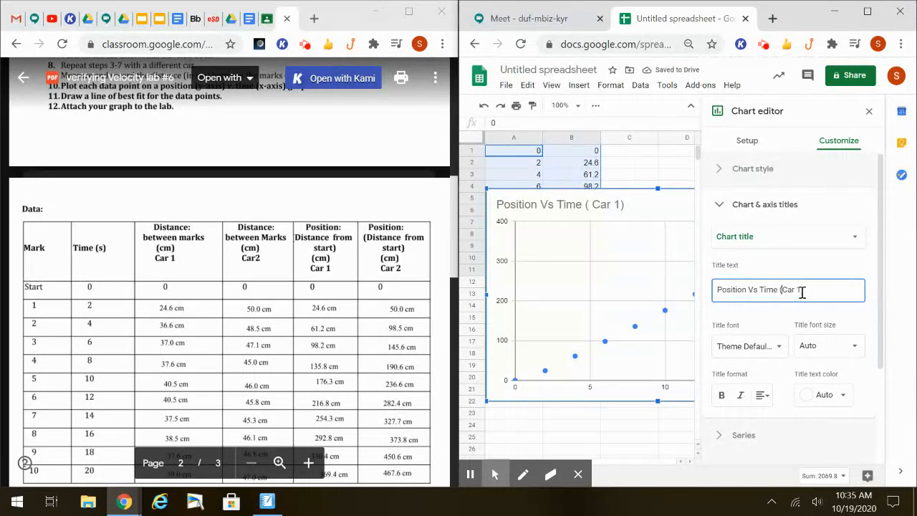
click(802, 292)
Set the chart's horizontal axis title to "Time (S)"
click(792, 237)
click(787, 272)
click(763, 285)
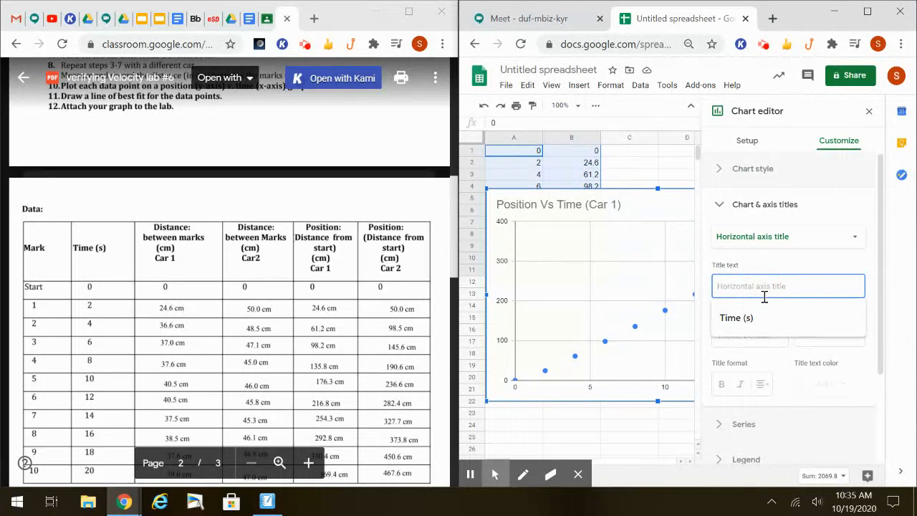
text(Time (S)
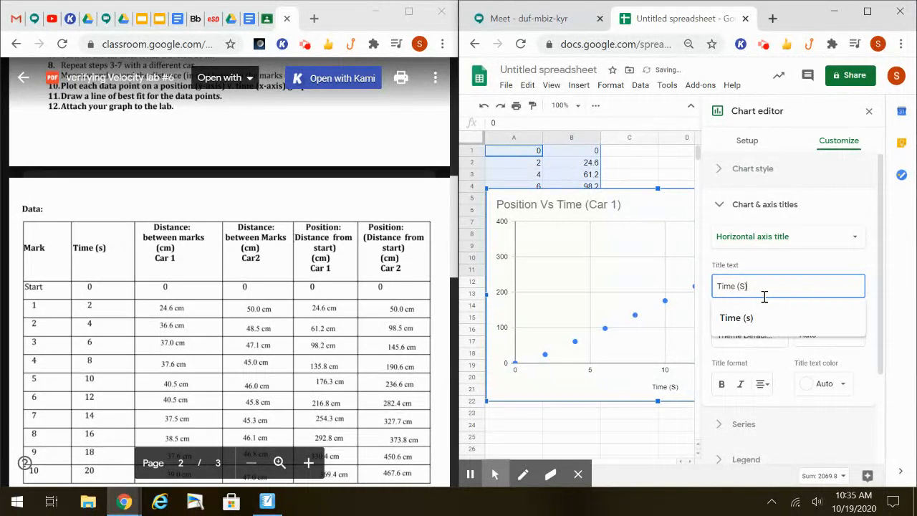
Set the chart's vertical axis title to "Position (cm"
click(761, 239)
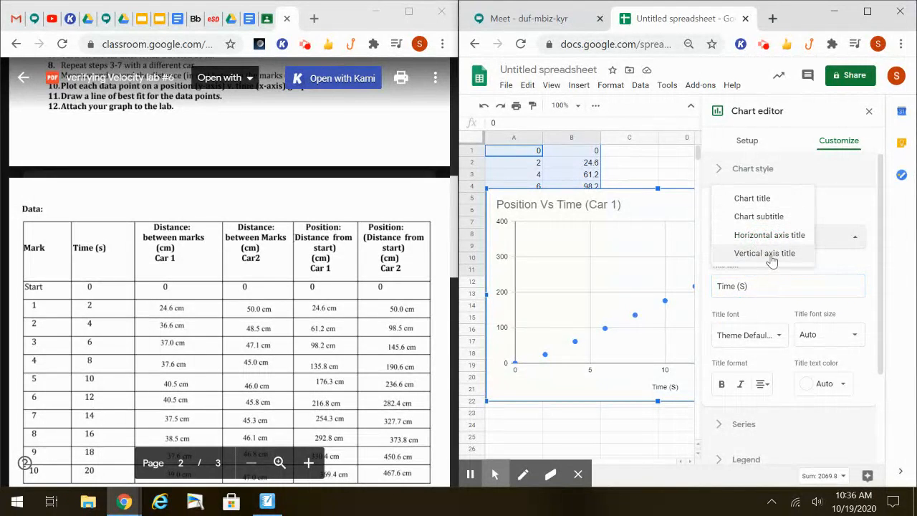
click(780, 256)
click(757, 287)
text(Potion)
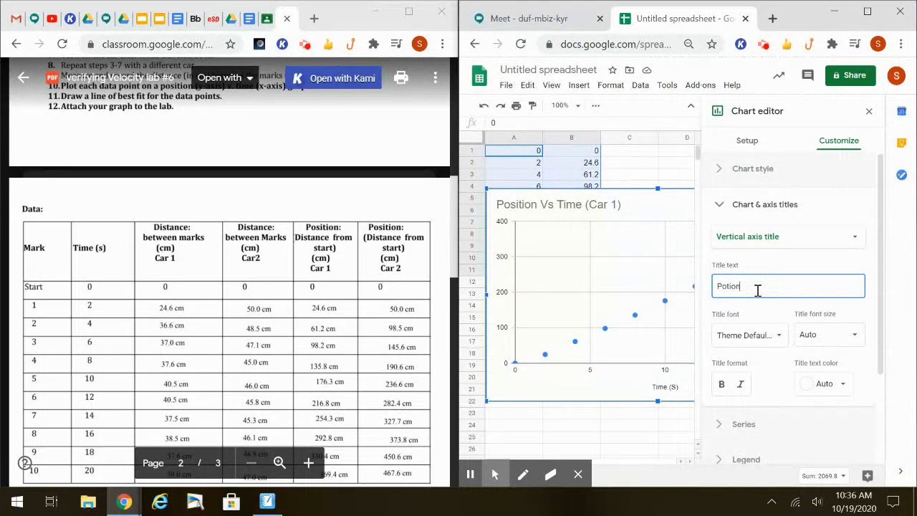
key(BackSpace)
key(BackSpace)
key(BackSpace)
text(sit)
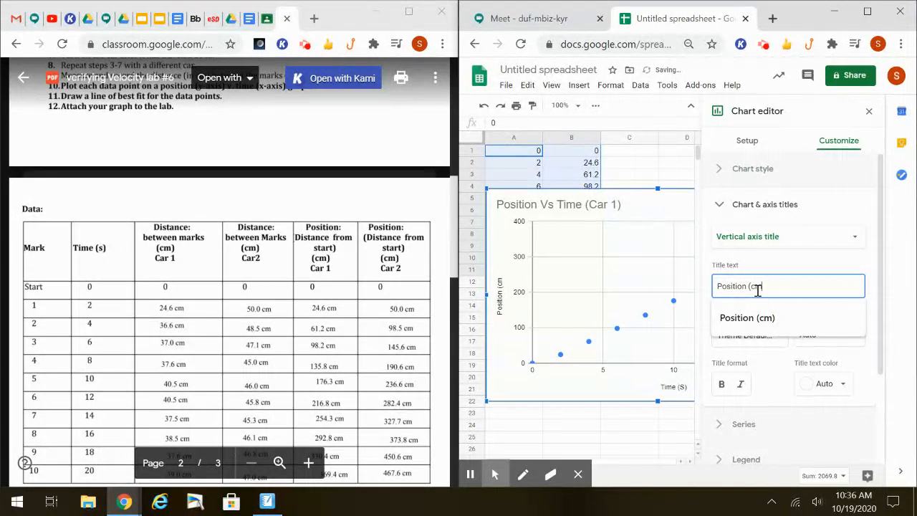
click(767, 271)
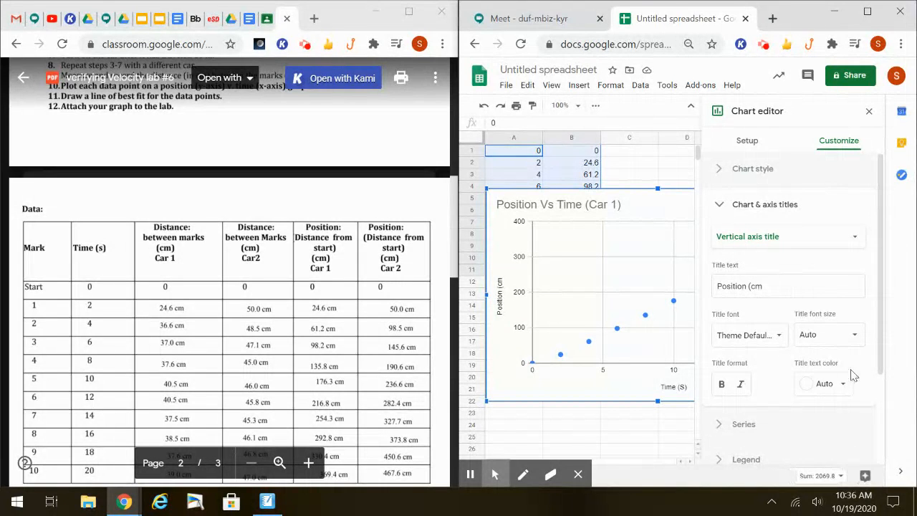
Add a linear trendline to the data series, label it with Use Equation, and close the chart editor
click(781, 426)
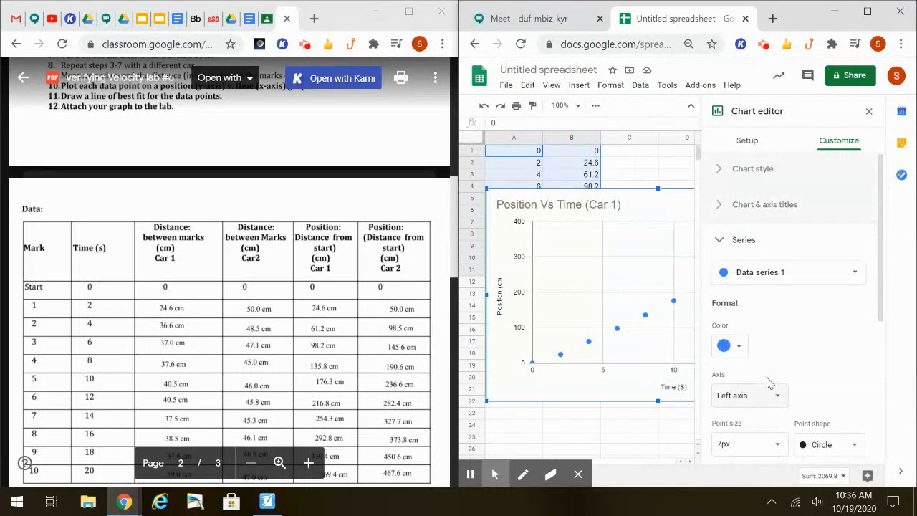
scroll(766, 378, down, 3)
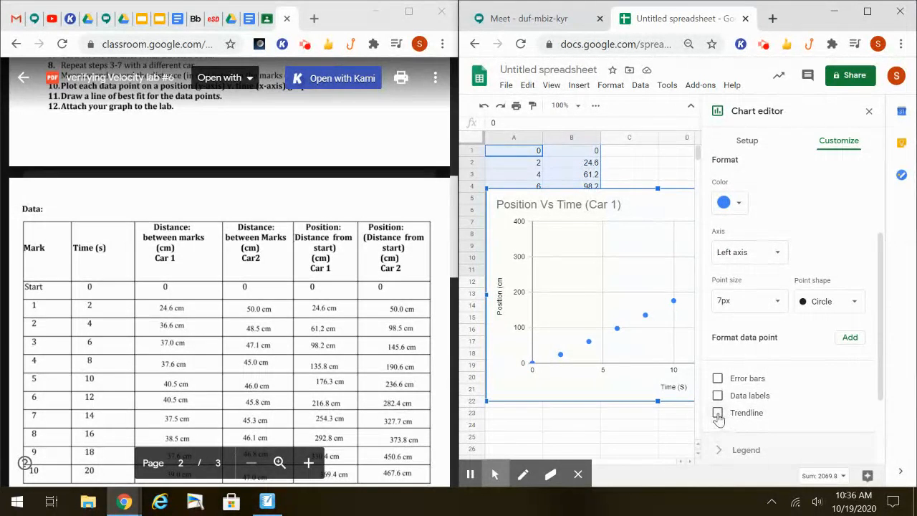
click(718, 414)
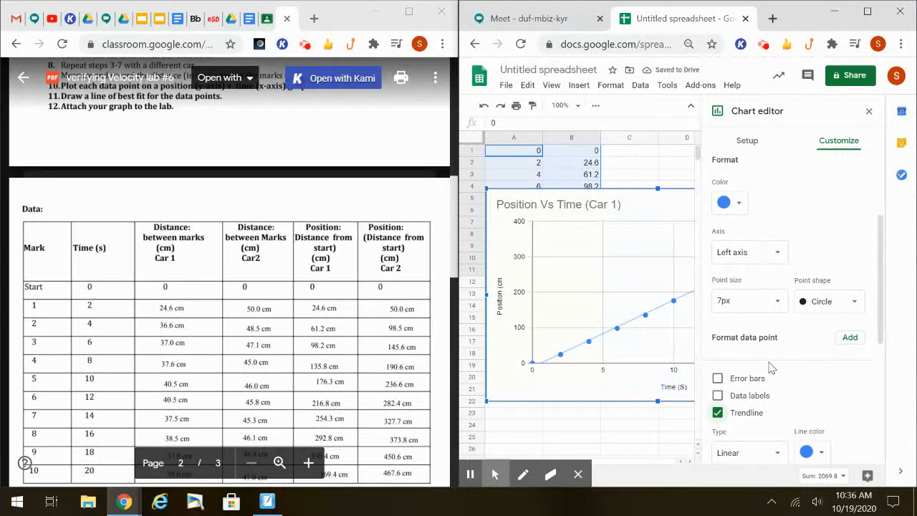
scroll(778, 368, down, 2)
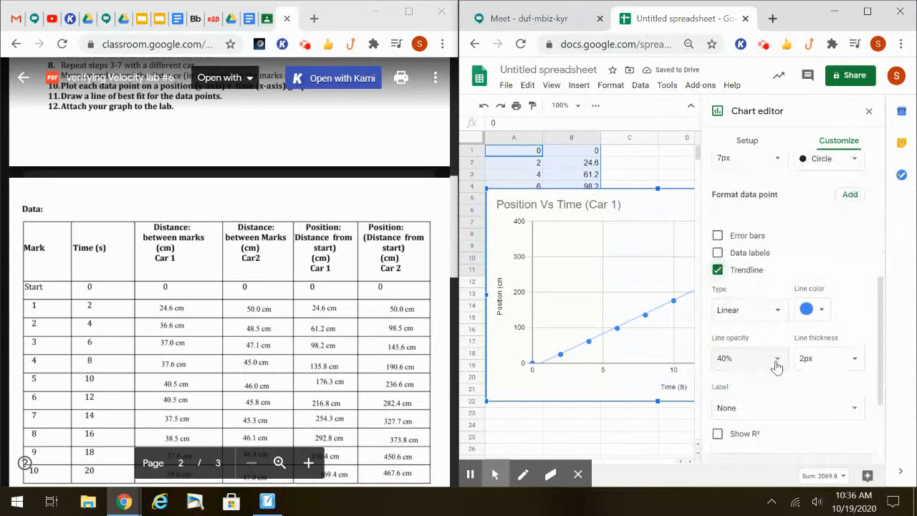
click(767, 414)
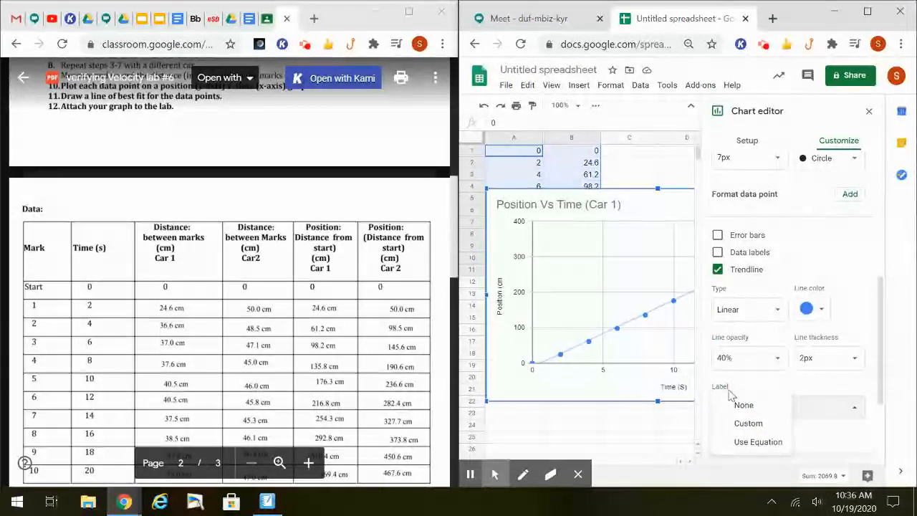
click(745, 443)
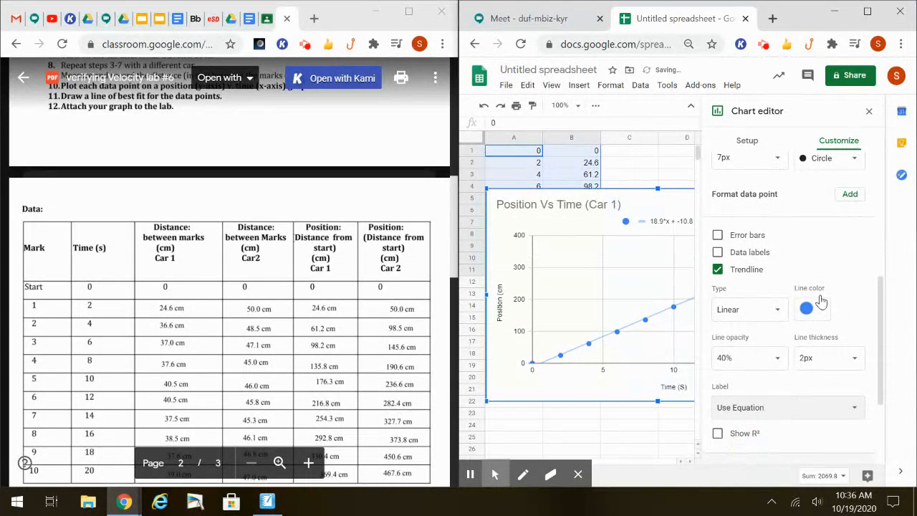
click(870, 112)
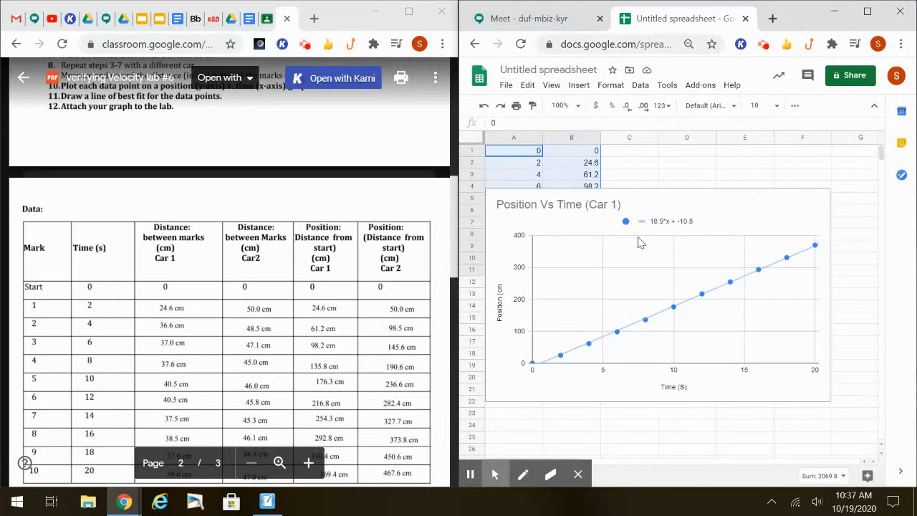
mouse_move(526, 447)
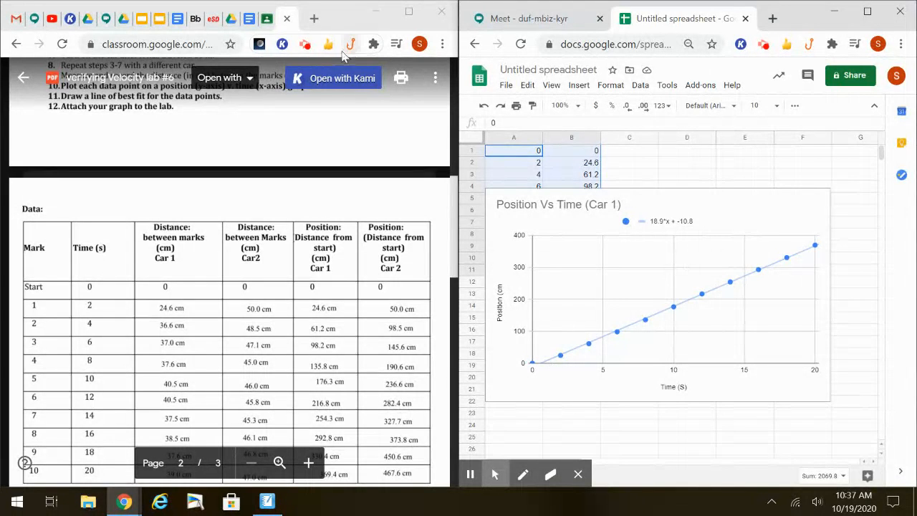
click(307, 48)
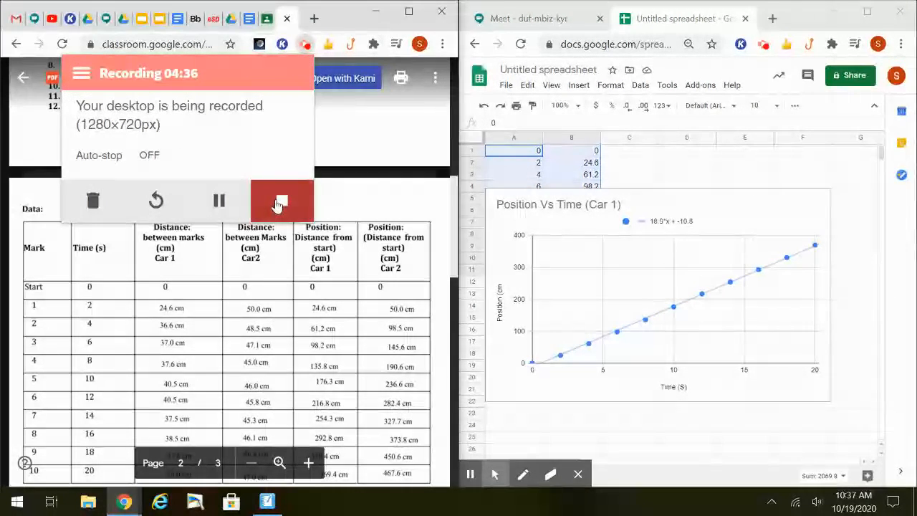